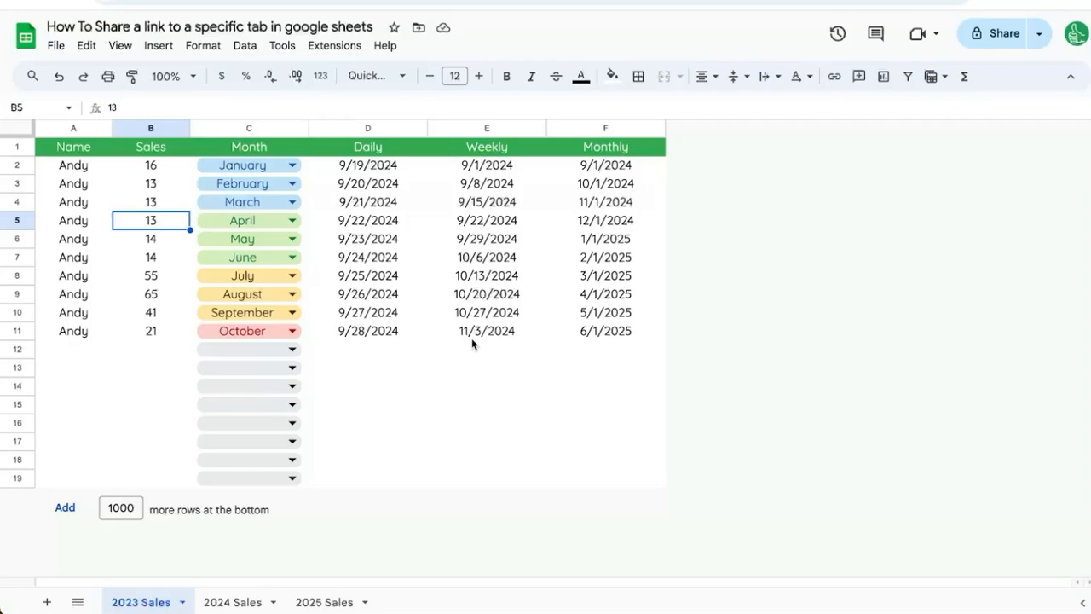
- Copy the spreadsheet's Share link and load that URL in a new browser tab
{"action": "left_click", "coordinate": [986, 35]}
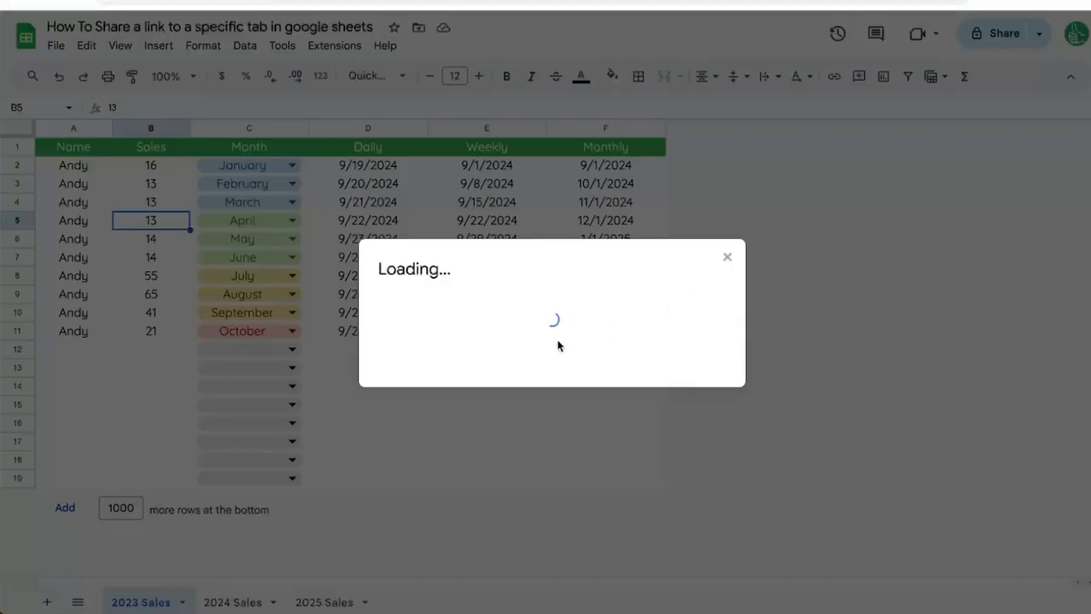
{"action": "key", "text": "Escape"}
{"action": "key", "text": "super+t"}
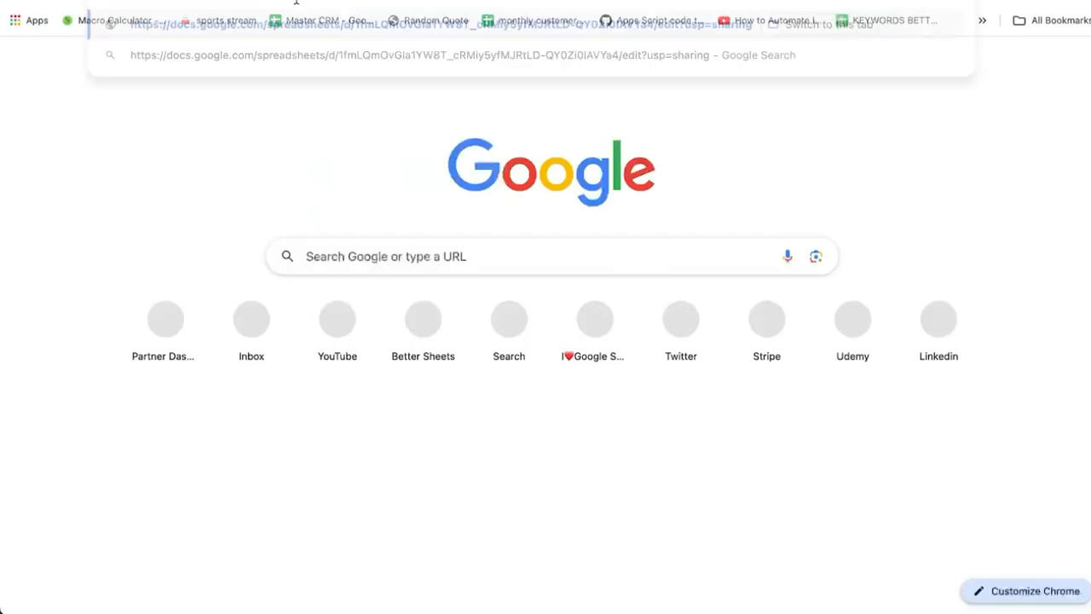
{"action": "key", "text": "super+v"}
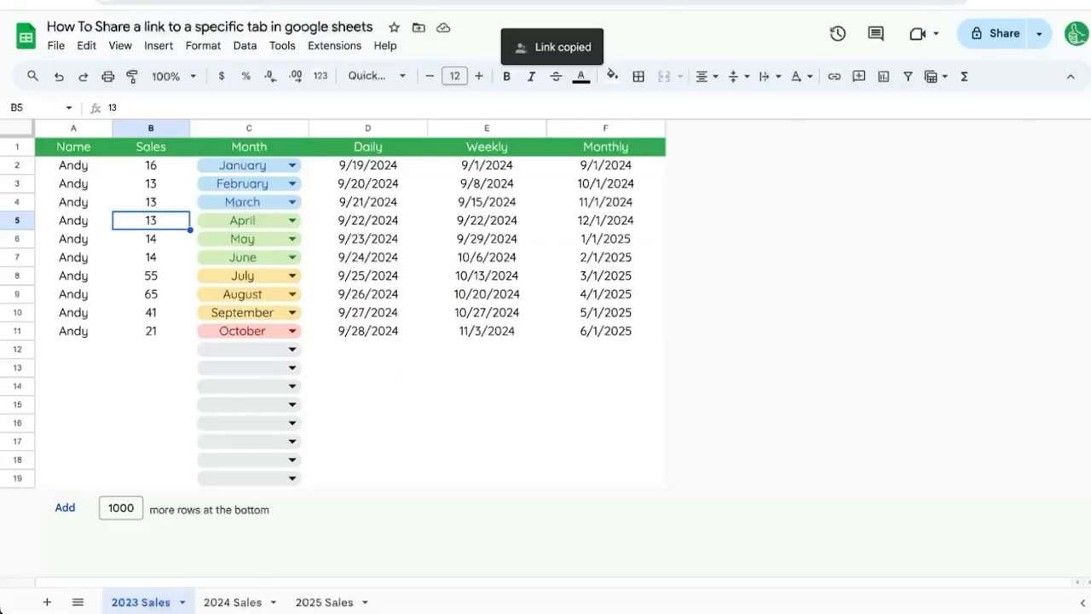
- Switch between the 2023, 2024 and 2025 Sales tabs and inspect each gid in the address bar
{"action": "left_click", "coordinate": [227, 602]}
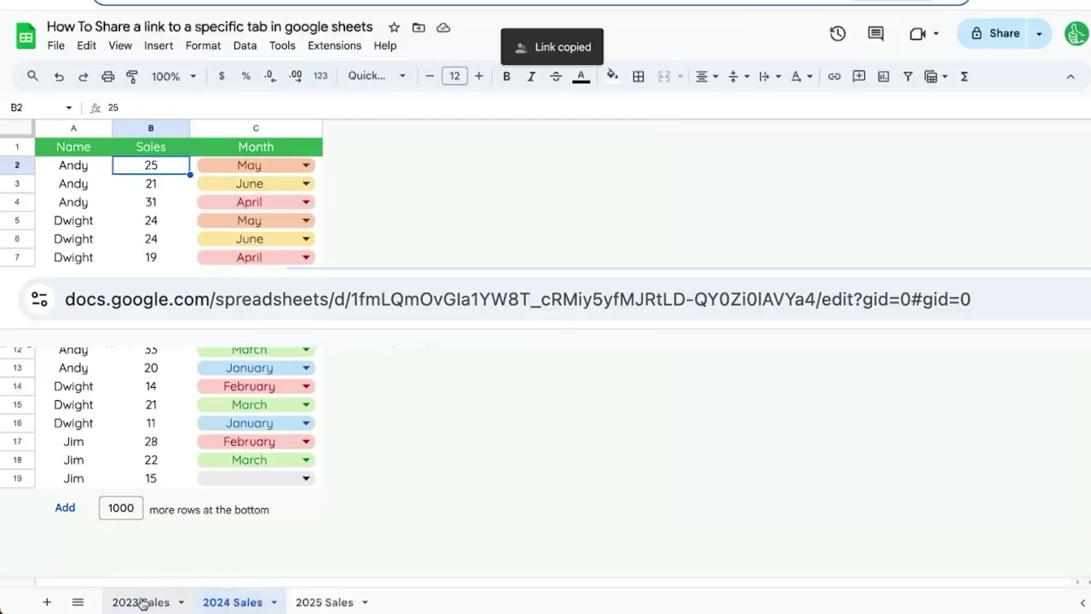
{"action": "left_click", "coordinate": [142, 602]}
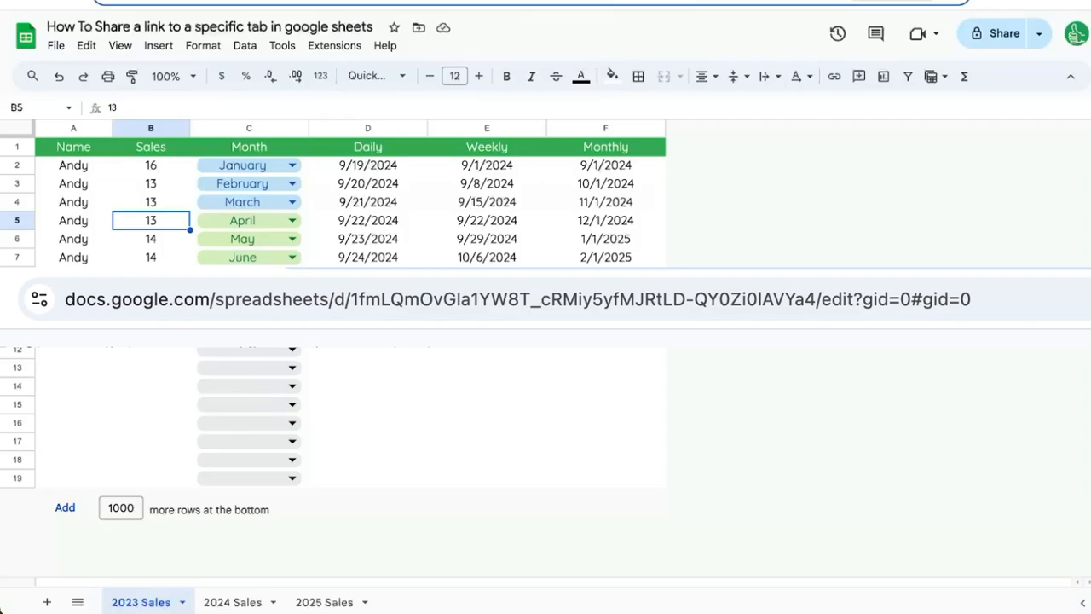
{"action": "left_click", "coordinate": [241, 602]}
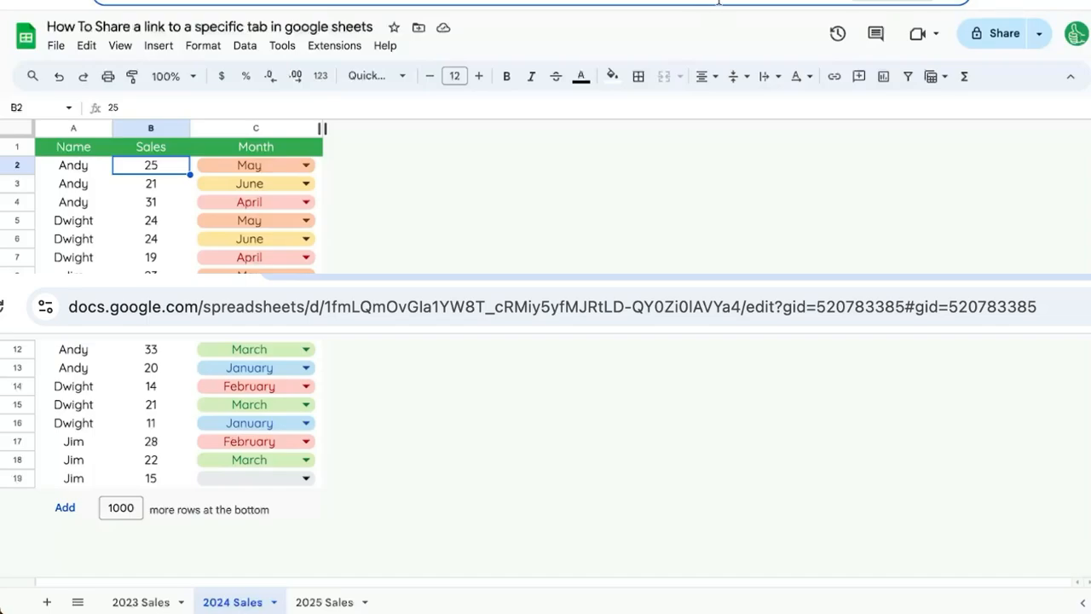
{"action": "left_click", "coordinate": [324, 602]}
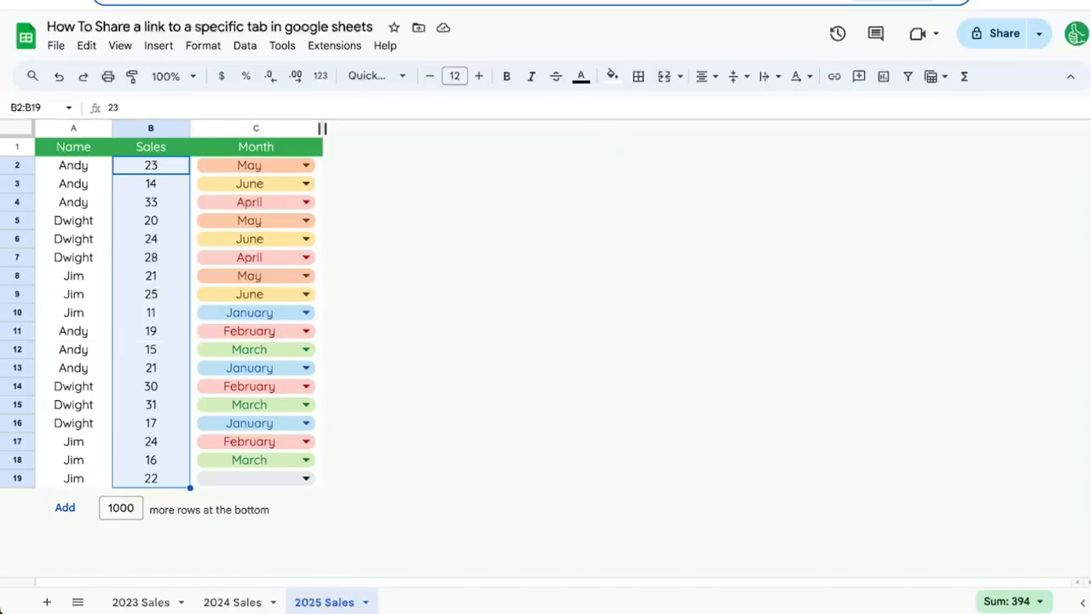
{"action": "left_click", "coordinate": [818, 16]}
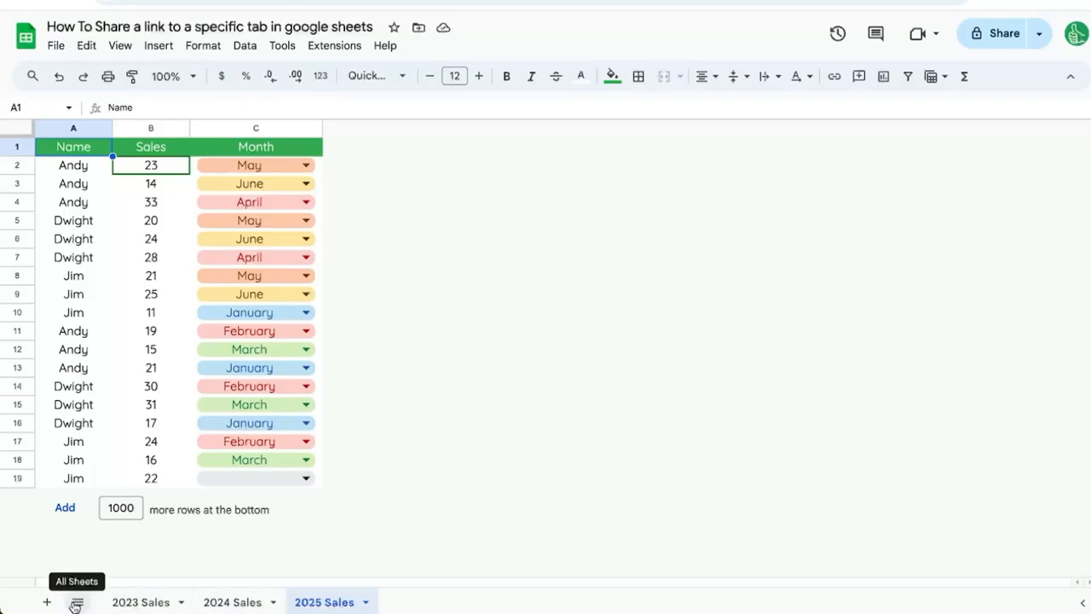
- Add a new blank sheet and rename it SUMMArY
{"action": "left_click", "coordinate": [47, 601]}
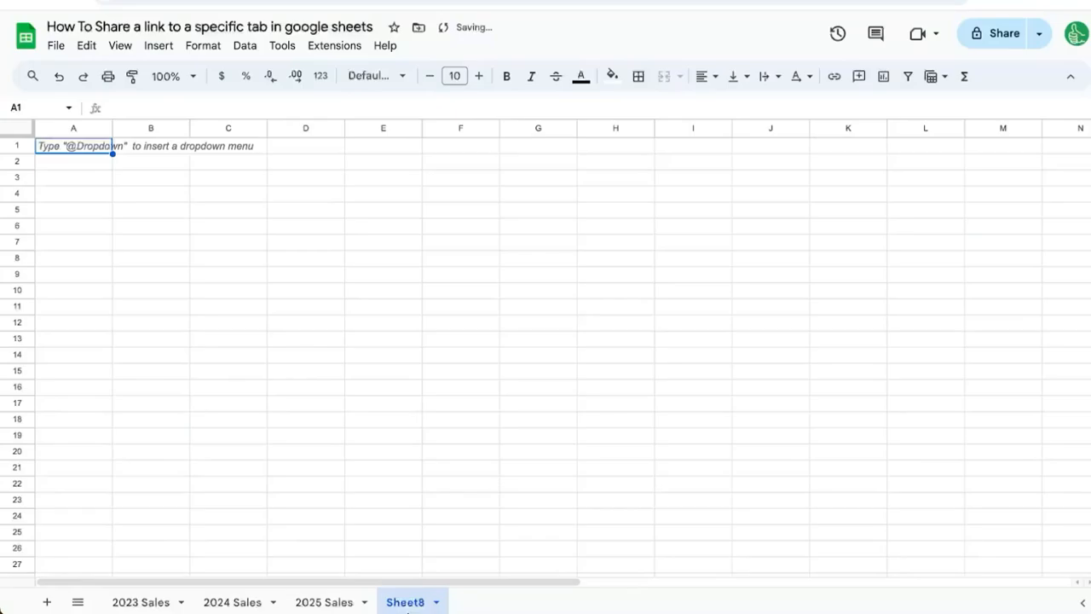
{"action": "double_click", "coordinate": [406, 601]}
{"action": "type", "text": "SUMMArY"}
{"action": "key", "text": "Return"}
{"action": "left_click", "coordinate": [151, 162]}
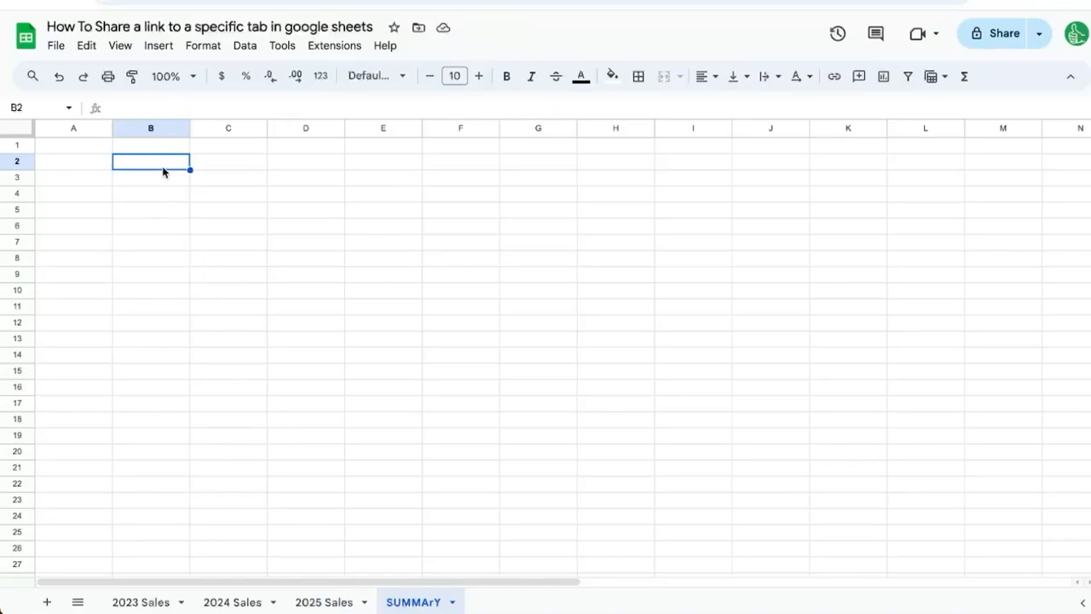
- Insert a link in cell B2 pointing to the 2025 Sales sheet via Ctrl+K
{"action": "key", "text": "ctrl+k"}
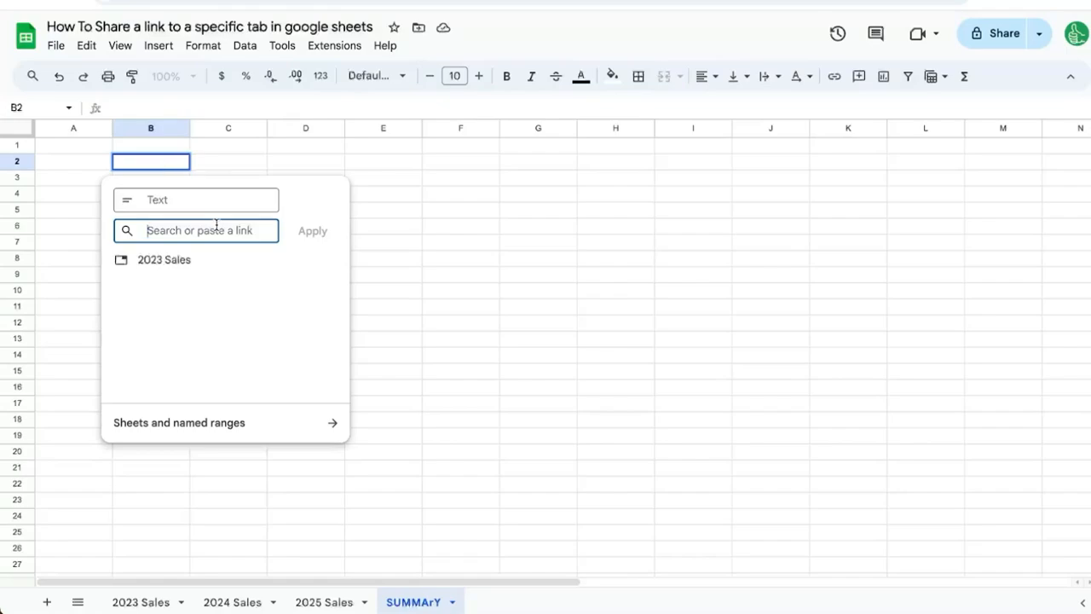
{"action": "type", "text": "2025"}
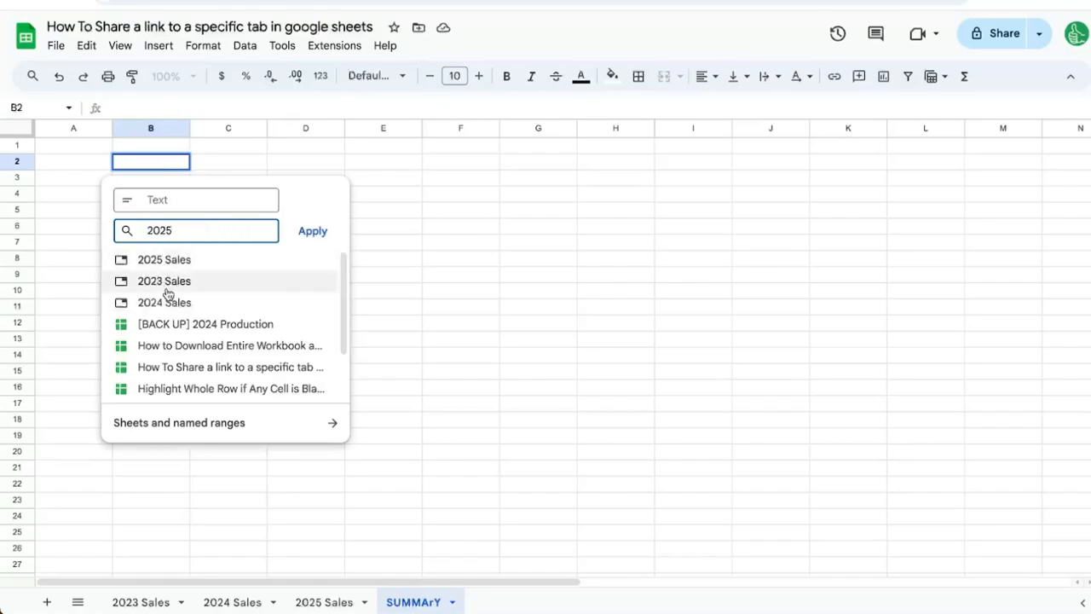
{"action": "left_click", "coordinate": [163, 260]}
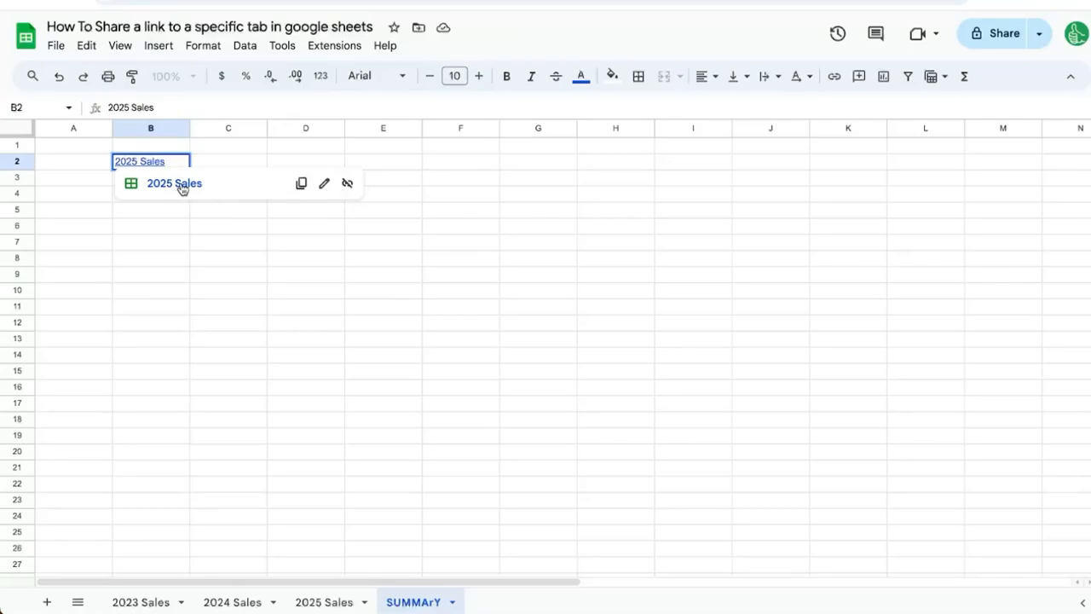
{"action": "left_click", "coordinate": [150, 244]}
- Preview the link in B2 and follow it to the 2025 Sales sheet
{"action": "left_click", "coordinate": [151, 147]}
{"action": "left_click", "coordinate": [146, 161]}
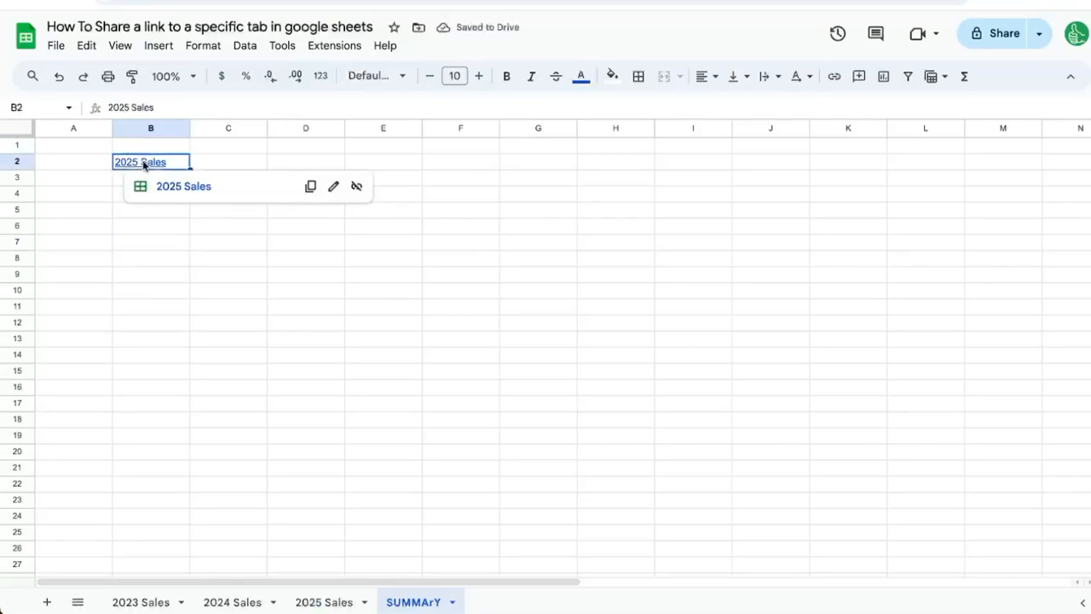
{"action": "left_click", "coordinate": [184, 186]}
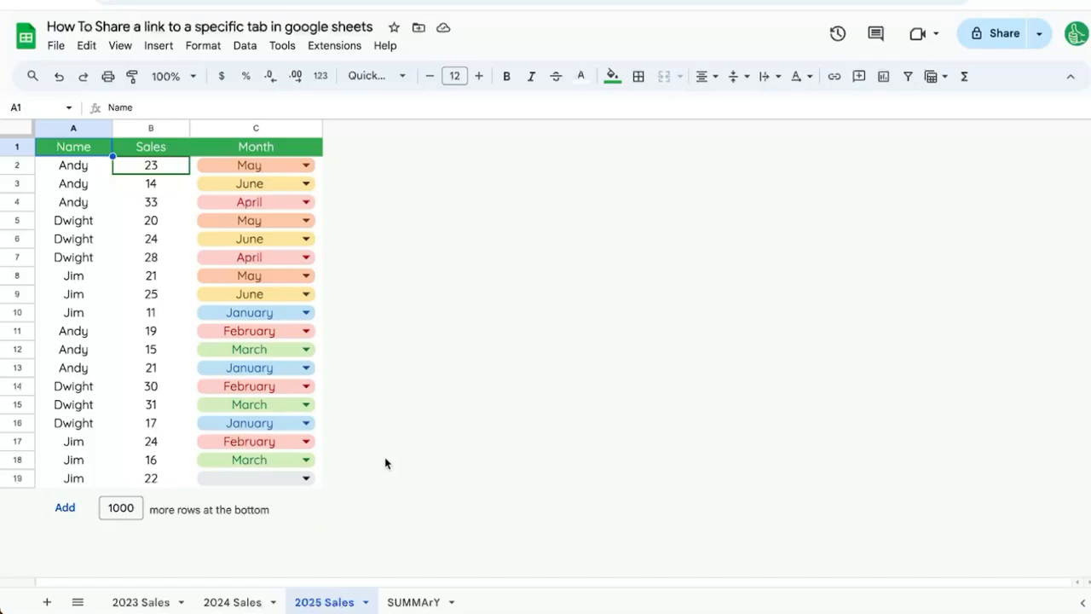
- Copy the 2025 Sales tab to a new spreadsheet and open that untitled copy
{"action": "left_click", "coordinate": [151, 257]}
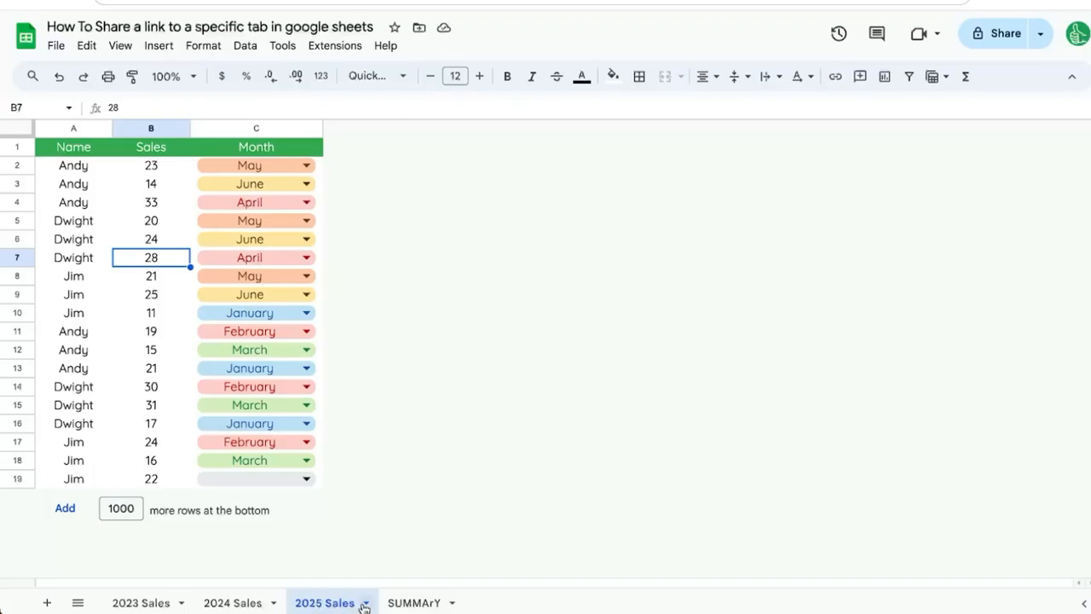
{"action": "left_click", "coordinate": [364, 604]}
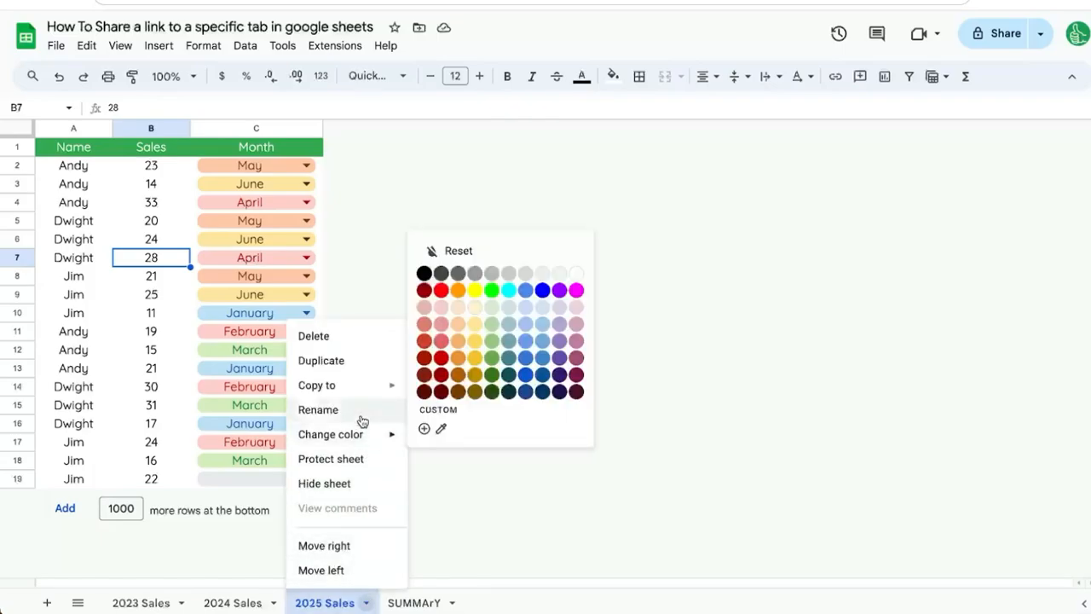
{"action": "mouse_move", "coordinate": [317, 385]}
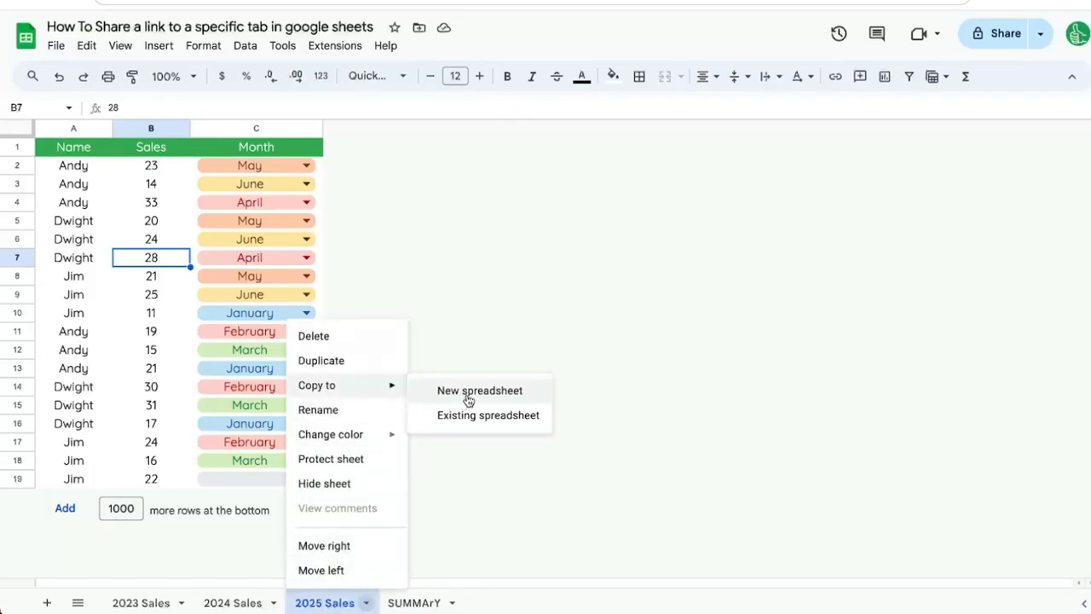
{"action": "left_click", "coordinate": [467, 394]}
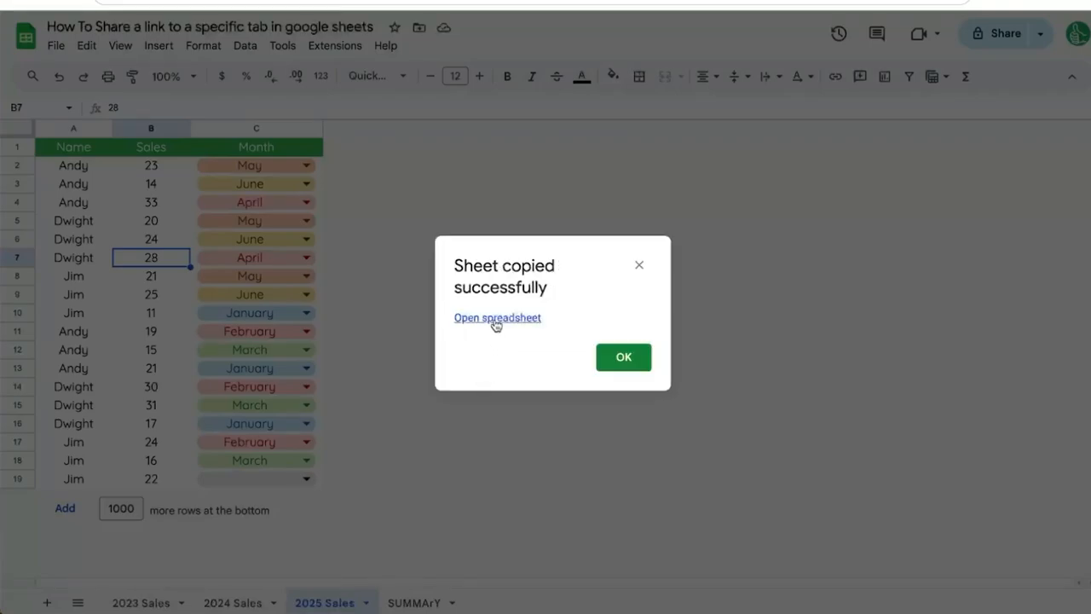
{"action": "left_click", "coordinate": [496, 319]}
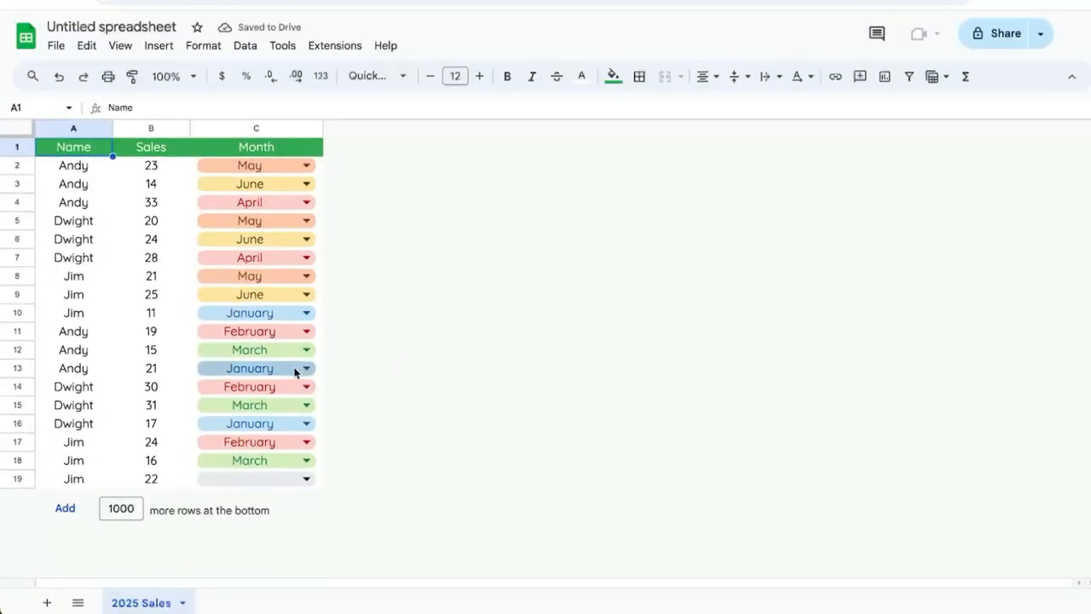